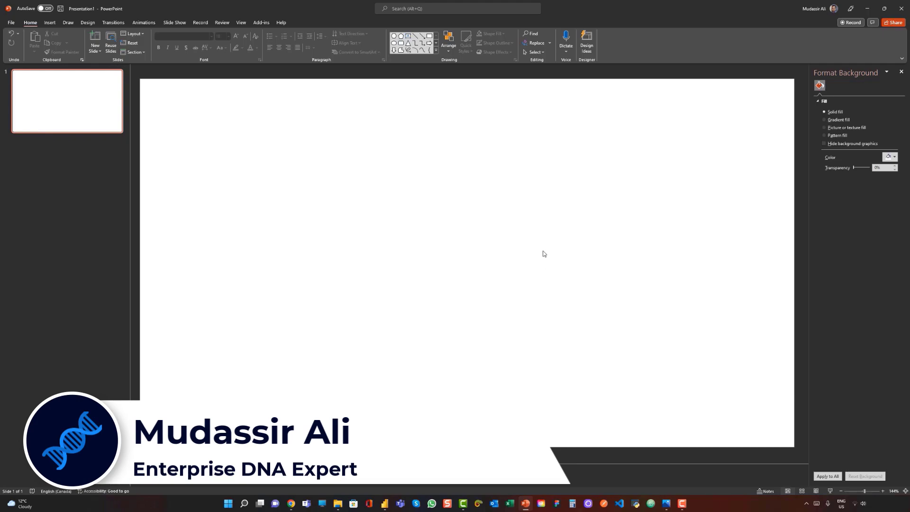
# Open the Shapes gallery from the Insert tab.
pyautogui.click(50, 23)
pyautogui.click(137, 47)
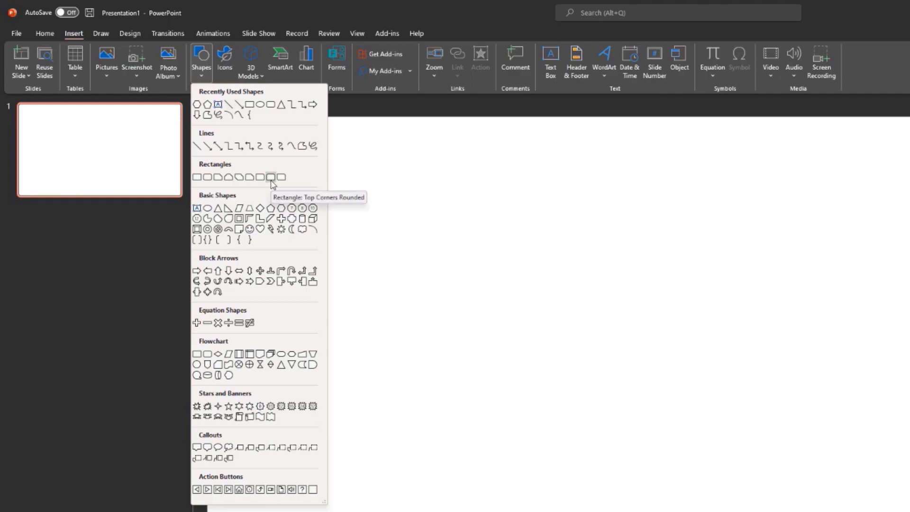
# Draw a Top Corners Rounded rectangle, rotate it 90° upright, and place it on the left edge.
pyautogui.click(271, 179)
pyautogui.moveTo(178, 120)
pyautogui.mouseDown()
pyautogui.moveTo(357, 200)
pyautogui.moveTo(526, 214)
pyautogui.mouseUp()
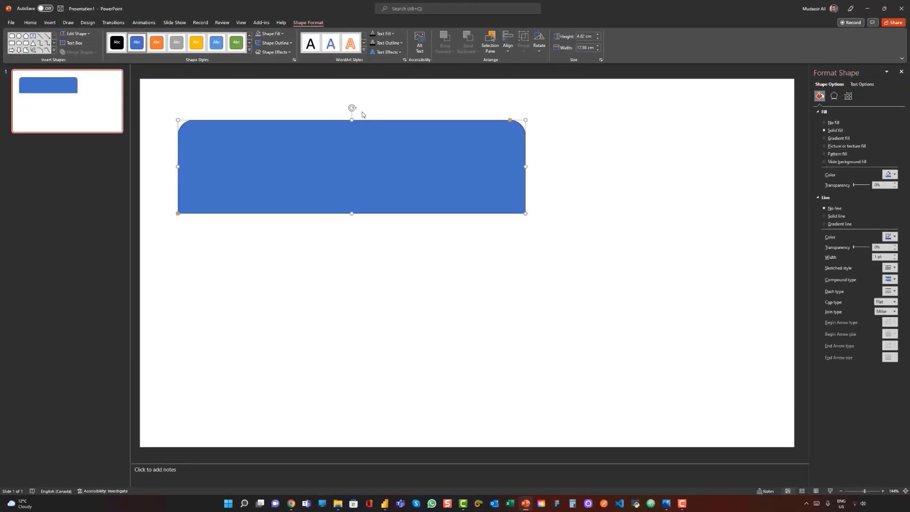
pyautogui.moveTo(352, 108); pyautogui.dragTo(299, 169)
pyautogui.moveTo(371, 129); pyautogui.dragTo(229, 213)
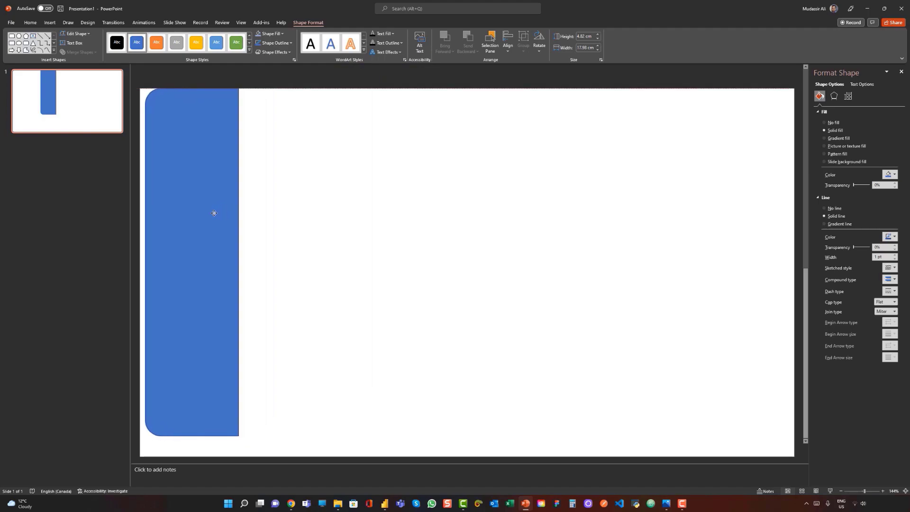
pyautogui.moveTo(228, 213); pyautogui.dragTo(214, 210)
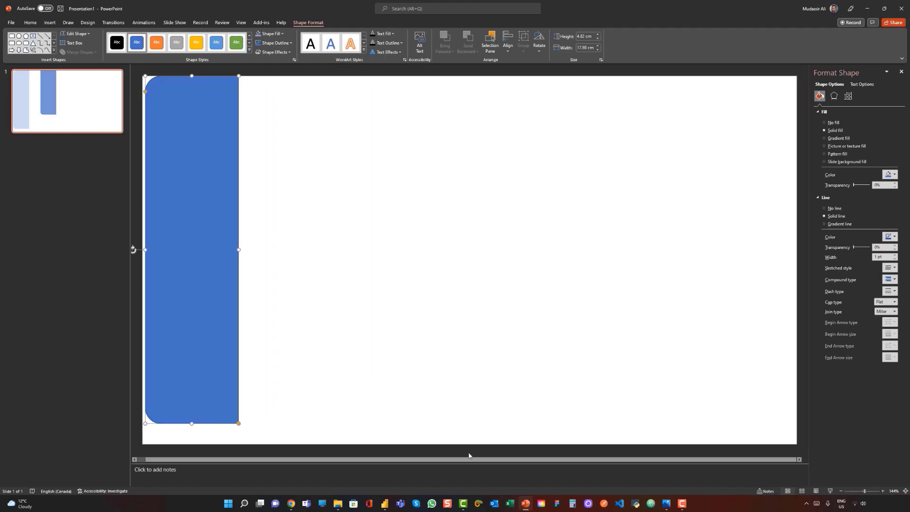
pyautogui.click(401, 351)
pyautogui.moveTo(175, 266); pyautogui.dragTo(183, 273)
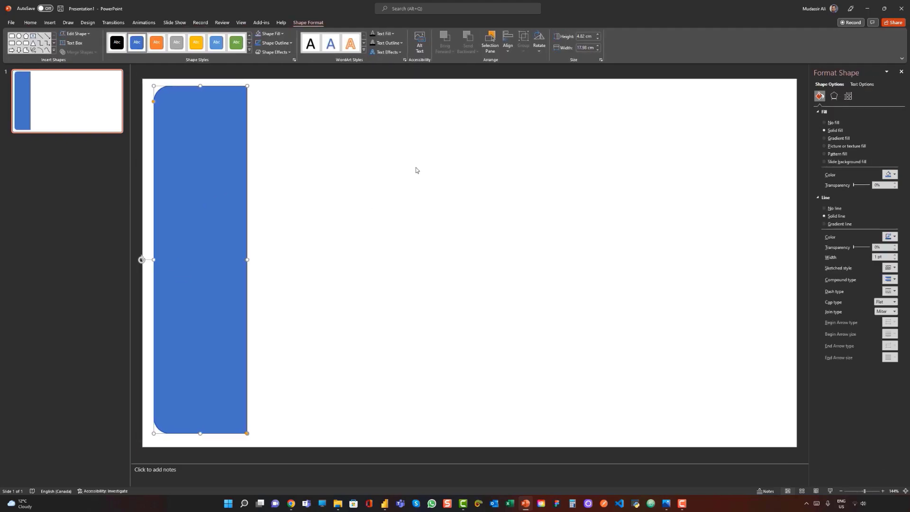
# Fill the tall left panel dark navy and remove its outline.
pyautogui.click(270, 33)
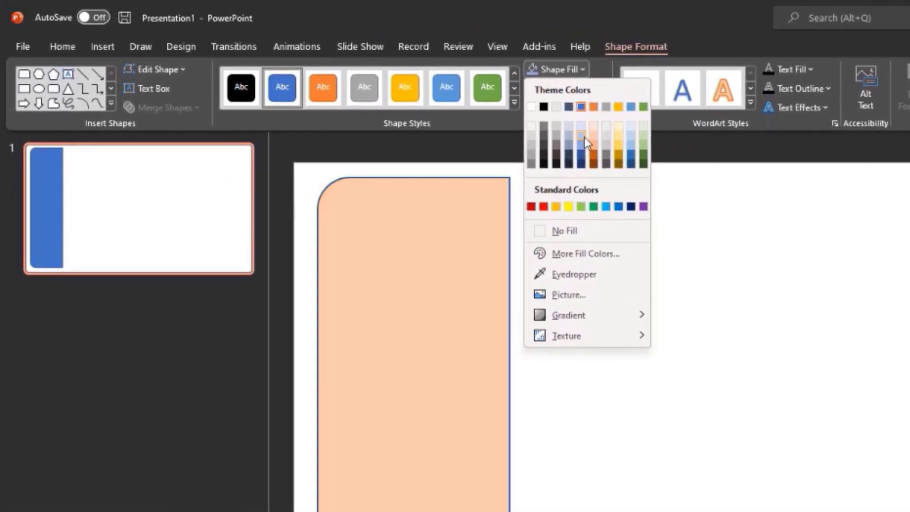
pyautogui.click(582, 137)
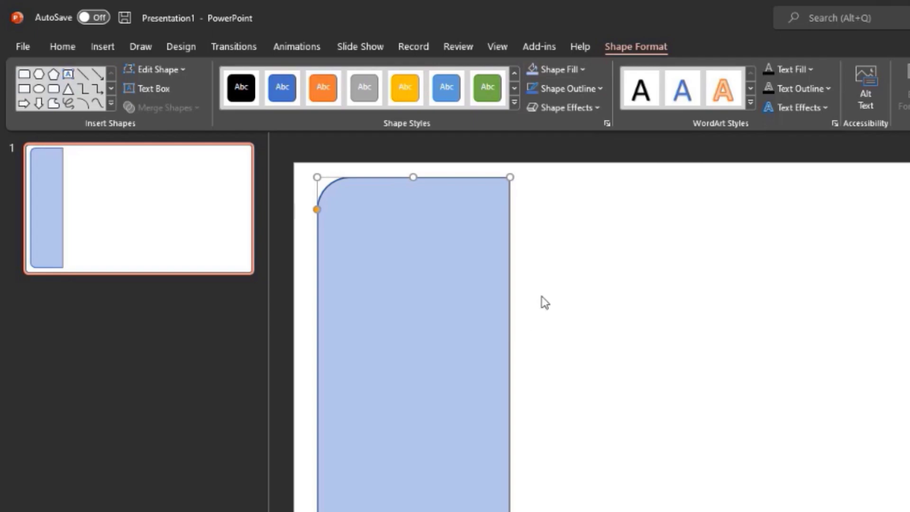
pyautogui.click(572, 70)
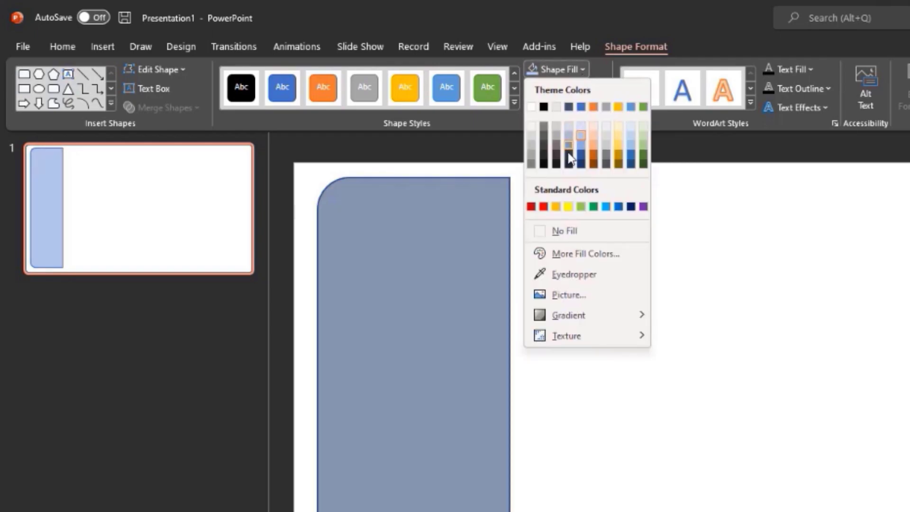
pyautogui.click(569, 163)
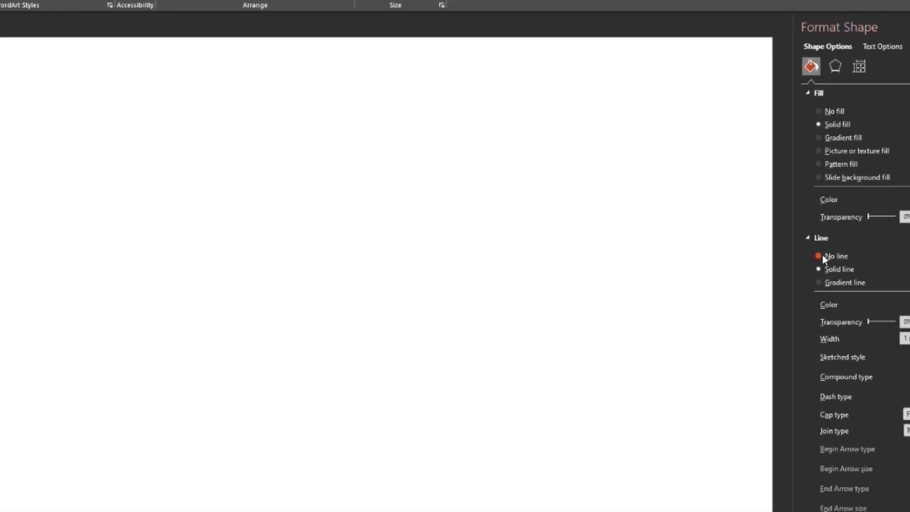
pyautogui.click(822, 255)
pyautogui.click(301, 79)
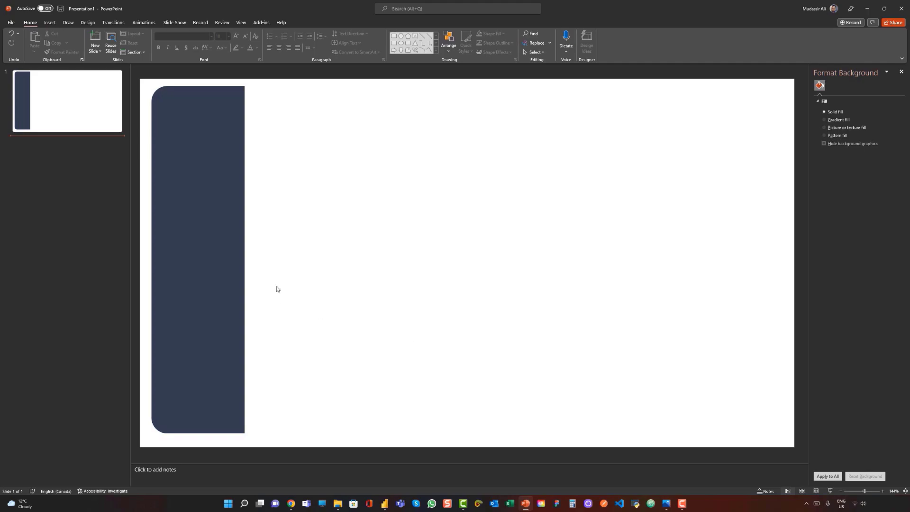
# Resize the navy panel into a narrower strip along the slide's left edge.
pyautogui.click(55, 22)
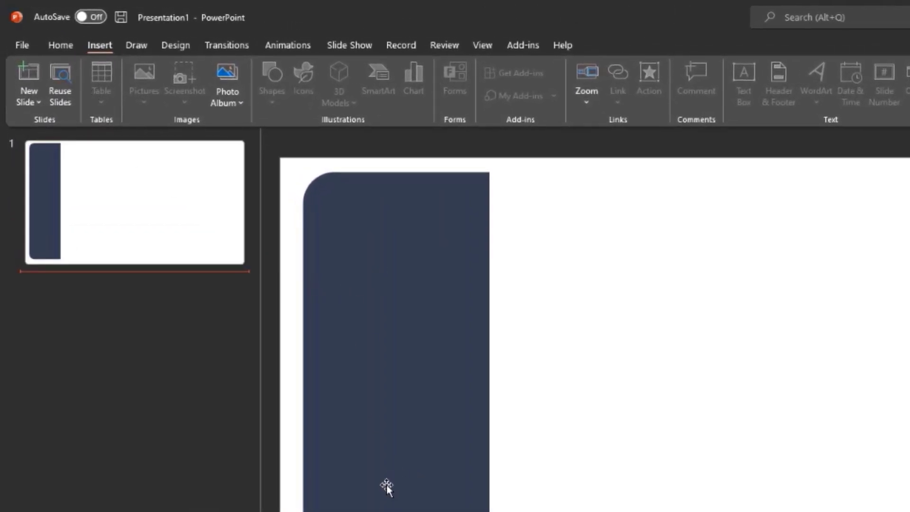
pyautogui.click(400, 474)
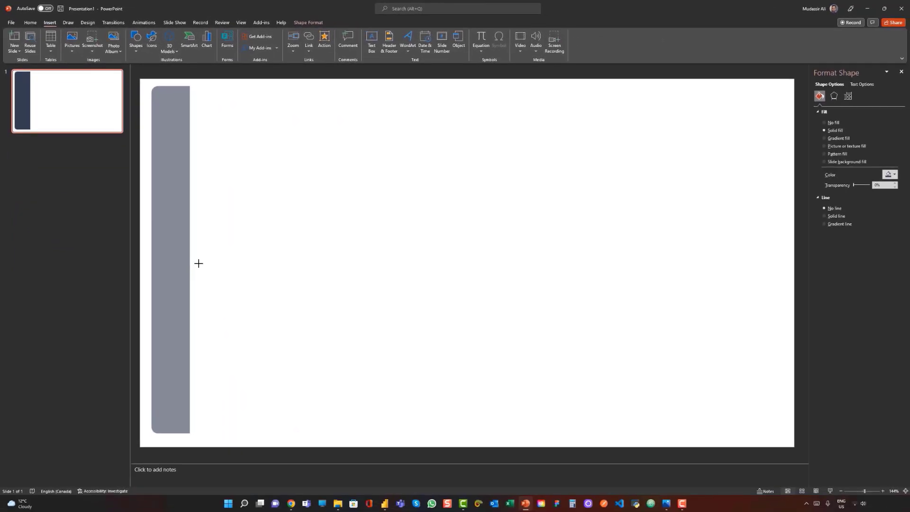
pyautogui.moveTo(199, 264); pyautogui.dragTo(226, 270)
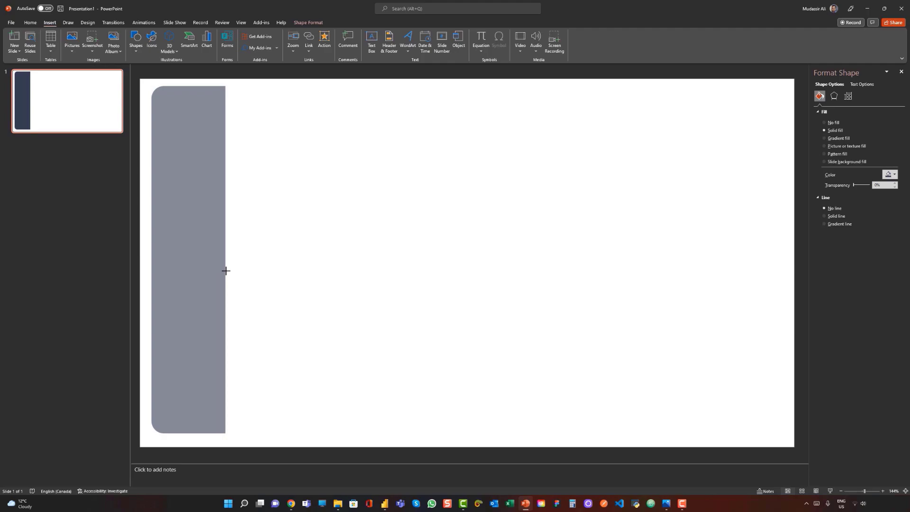
pyautogui.click(93, 277)
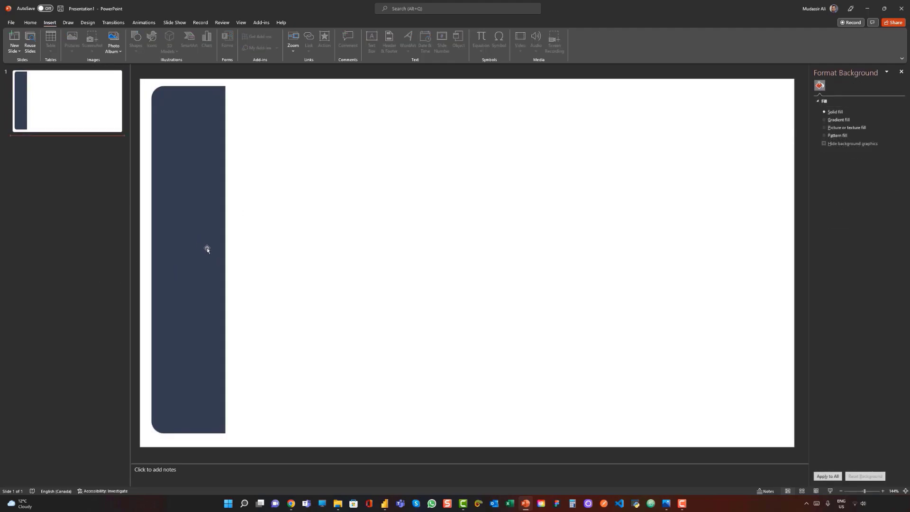
pyautogui.click(207, 249)
pyautogui.moveTo(226, 261); pyautogui.dragTo(232, 261)
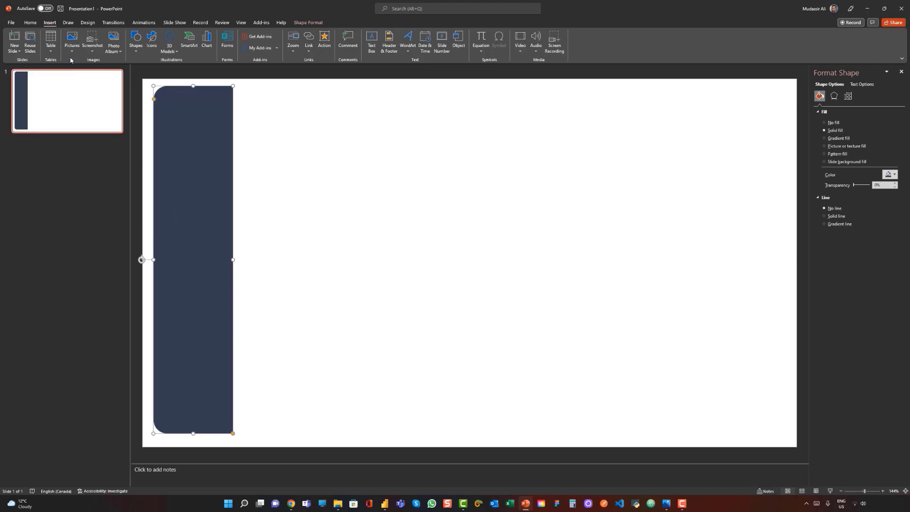
pyautogui.click(90, 192)
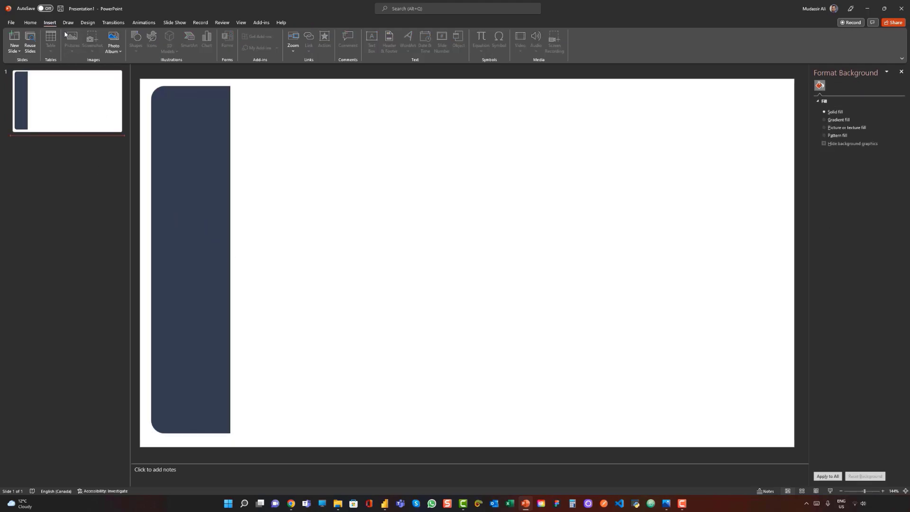
# Draw an outline-free blue rectangle from the navy panel's top-right to the slide's right side.
pyautogui.click(180, 117)
pyautogui.click(136, 44)
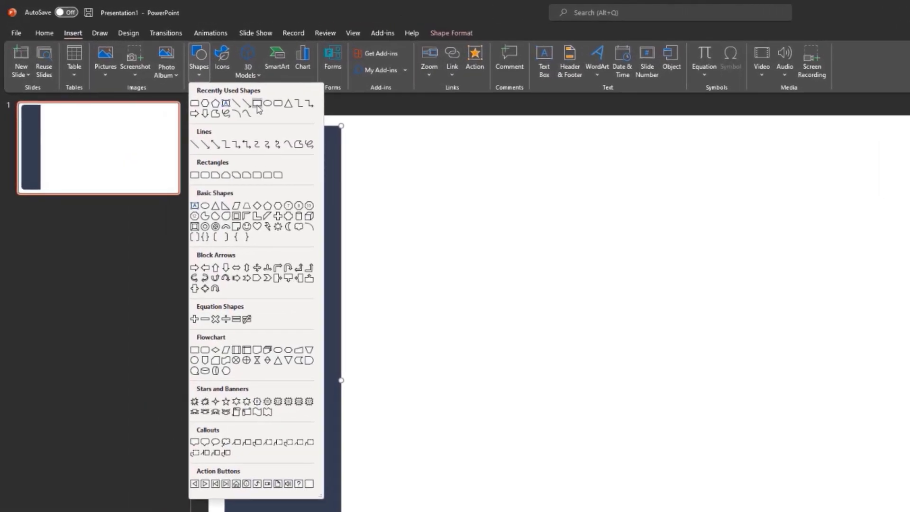
pyautogui.click(258, 105)
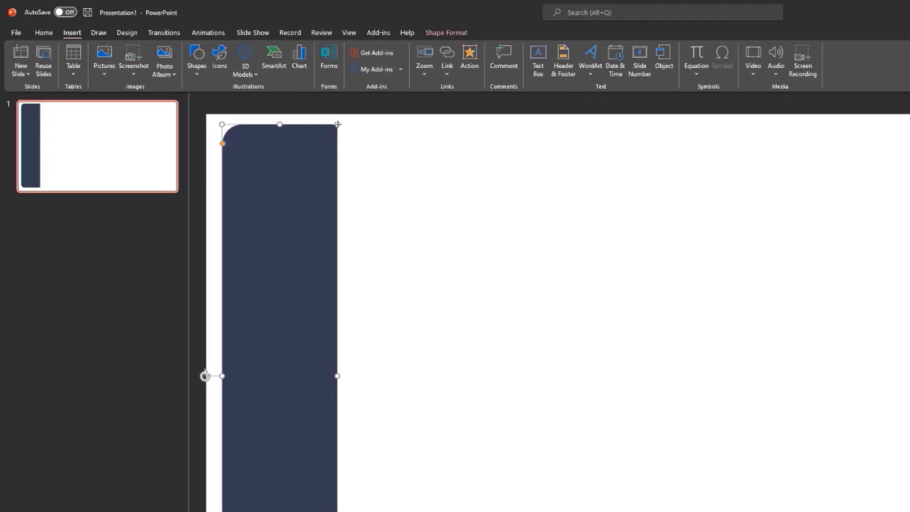
pyautogui.moveTo(338, 124); pyautogui.dragTo(666, 432)
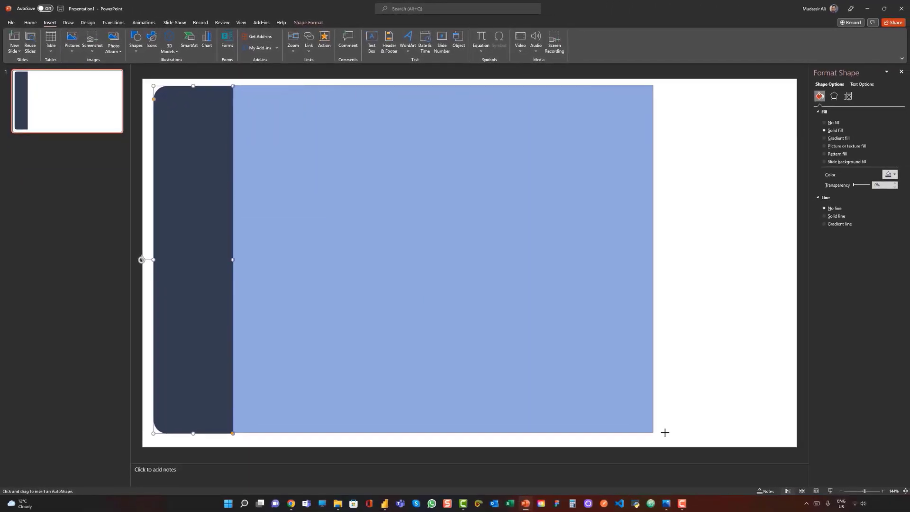
pyautogui.moveTo(665, 432); pyautogui.dragTo(785, 432)
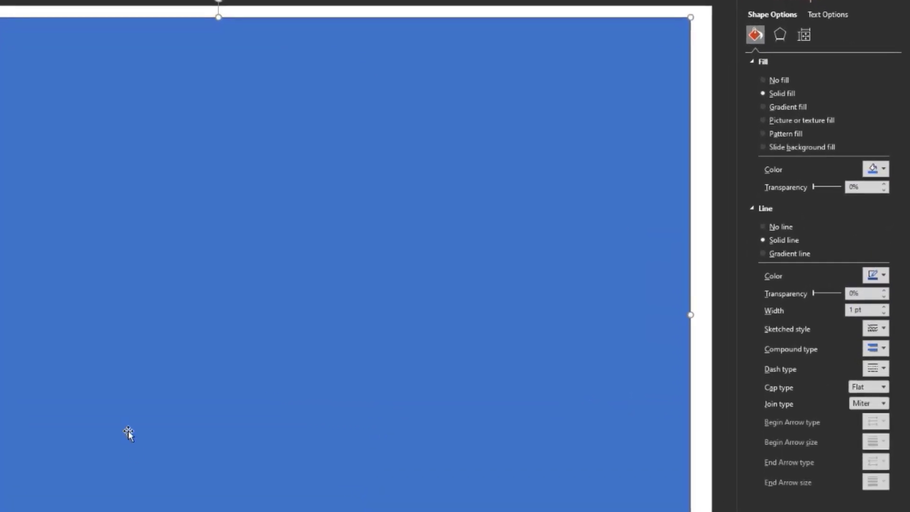
pyautogui.click(781, 226)
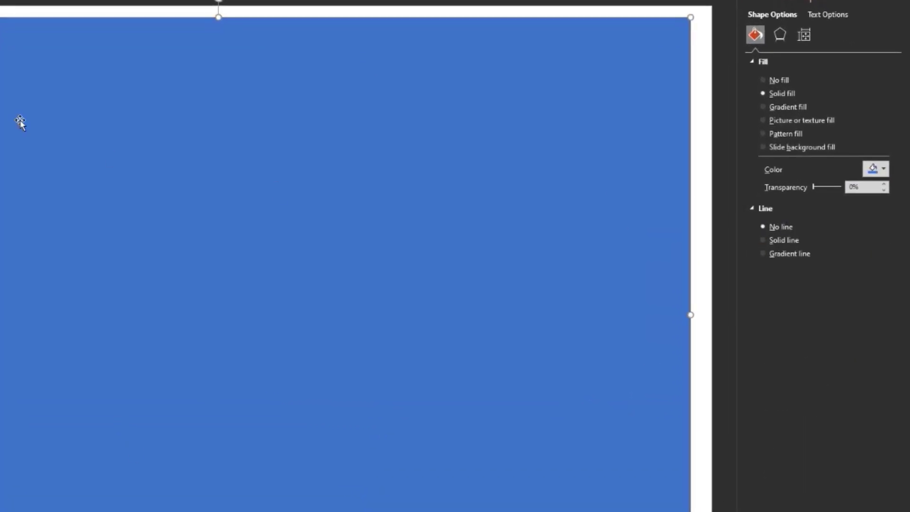
pyautogui.click(4, 175)
# Align the blue rectangle beside the panel and set its height to 17.98 cm.
pyautogui.click(89, 223)
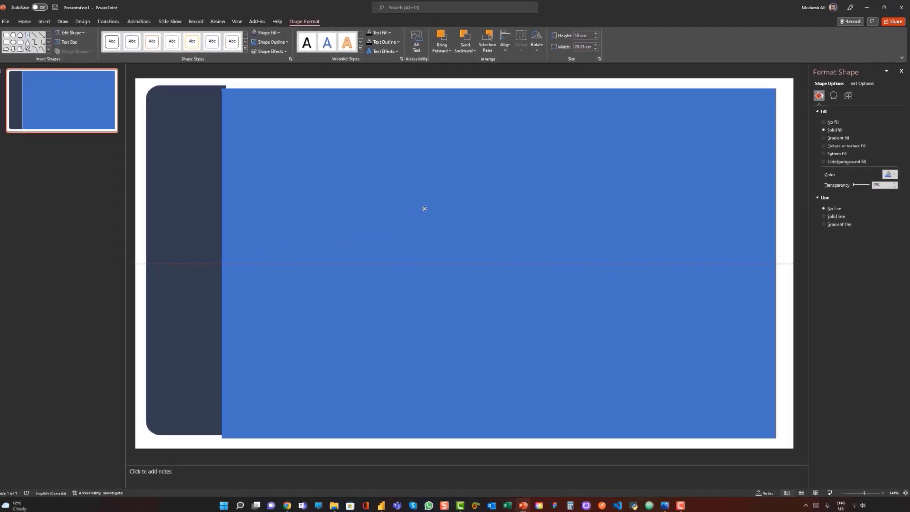
pyautogui.moveTo(425, 208); pyautogui.dragTo(427, 207)
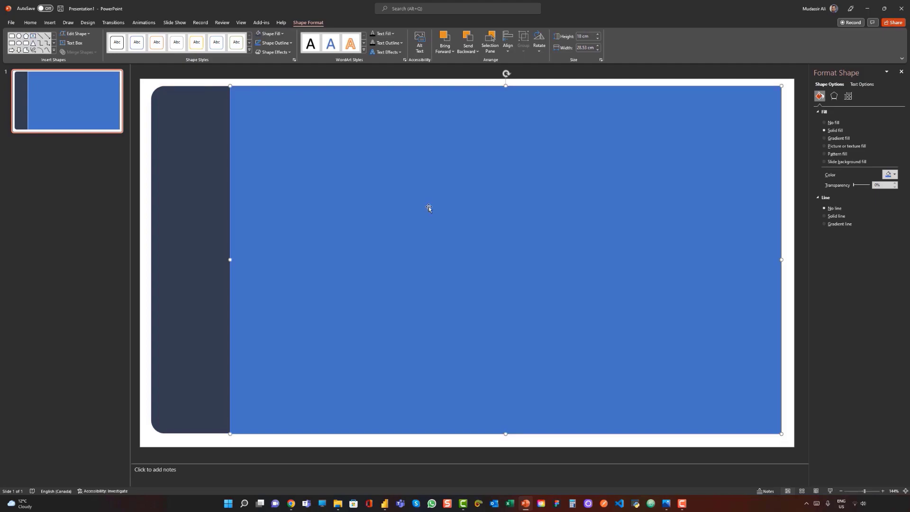
pyautogui.click(226, 81)
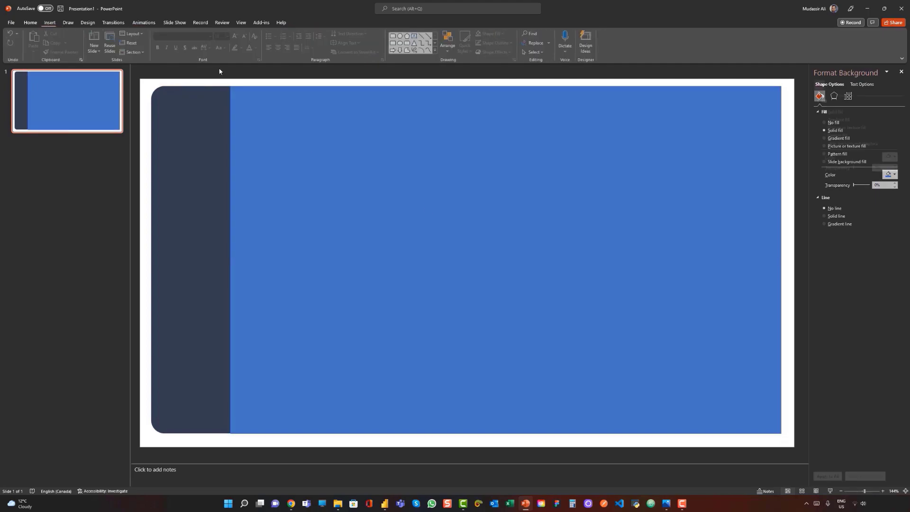
pyautogui.click(443, 231)
pyautogui.moveTo(505, 432); pyautogui.dragTo(502, 434)
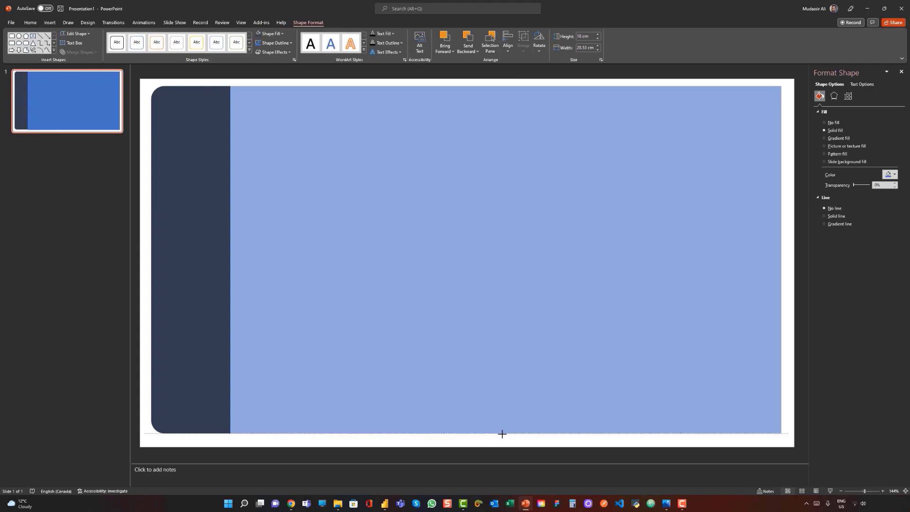
pyautogui.moveTo(502, 433); pyautogui.dragTo(503, 433)
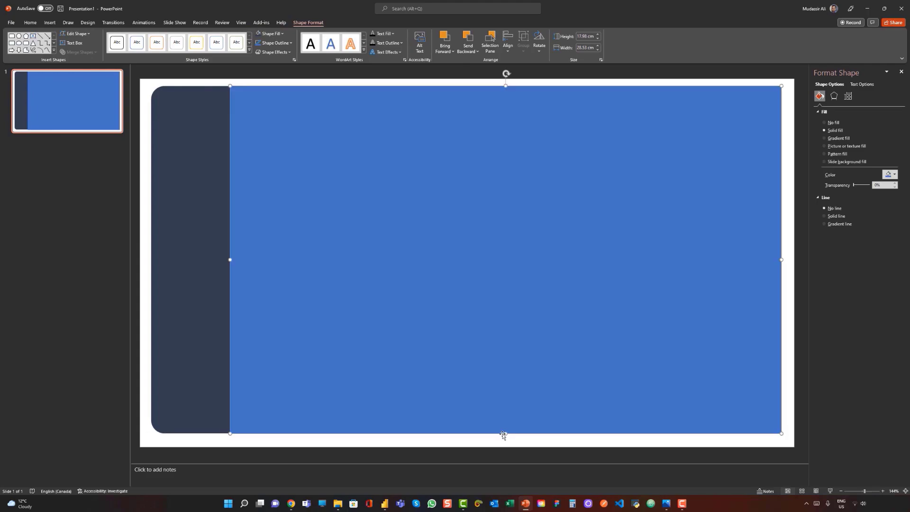
# Fill the large rectangle beside the navy strip with a light grey theme colour.
pyautogui.click(151, 348)
pyautogui.click(136, 347)
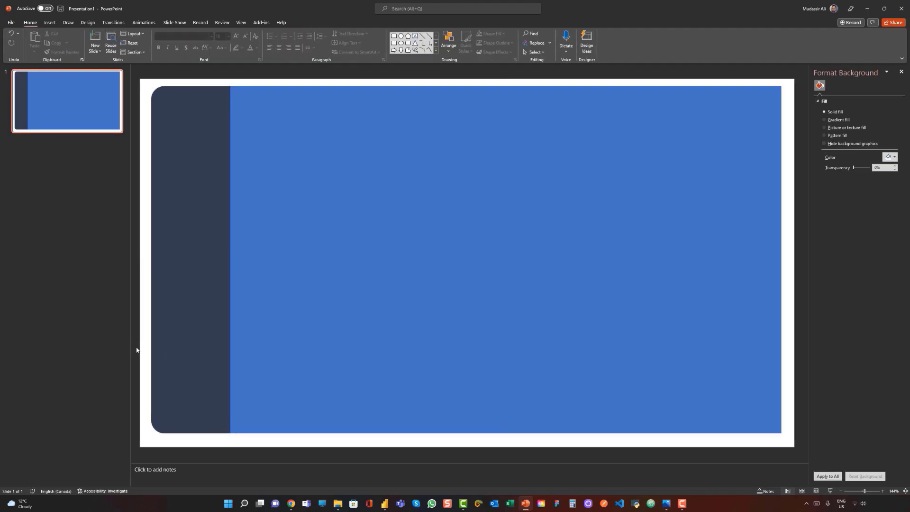
pyautogui.click(396, 322)
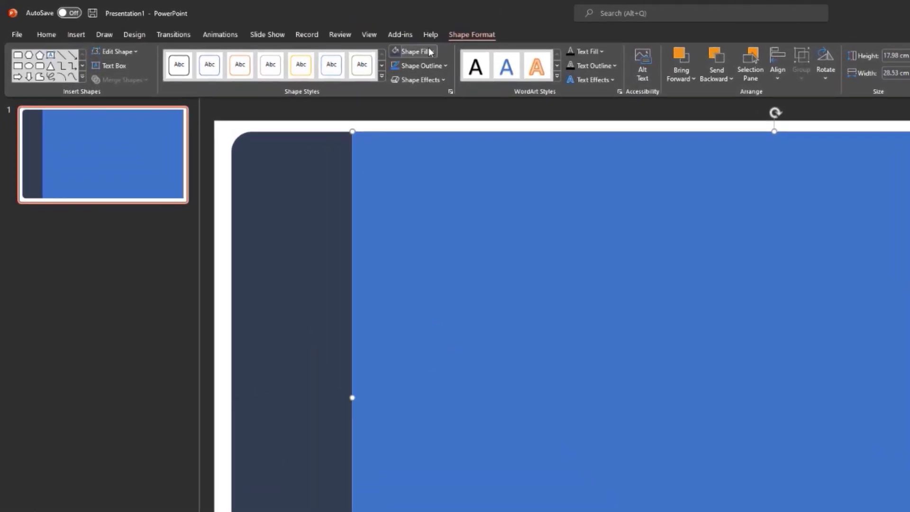
pyautogui.click(418, 34)
pyautogui.click(486, 126)
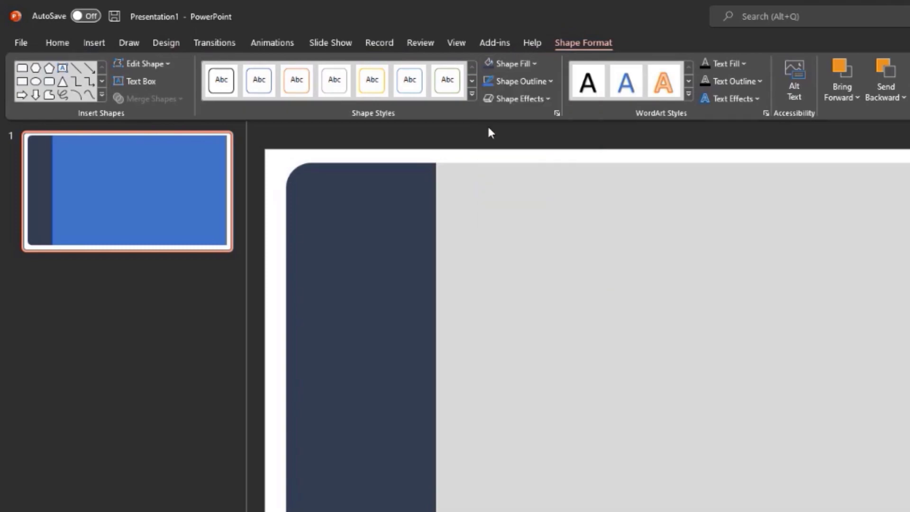
pyautogui.click(157, 443)
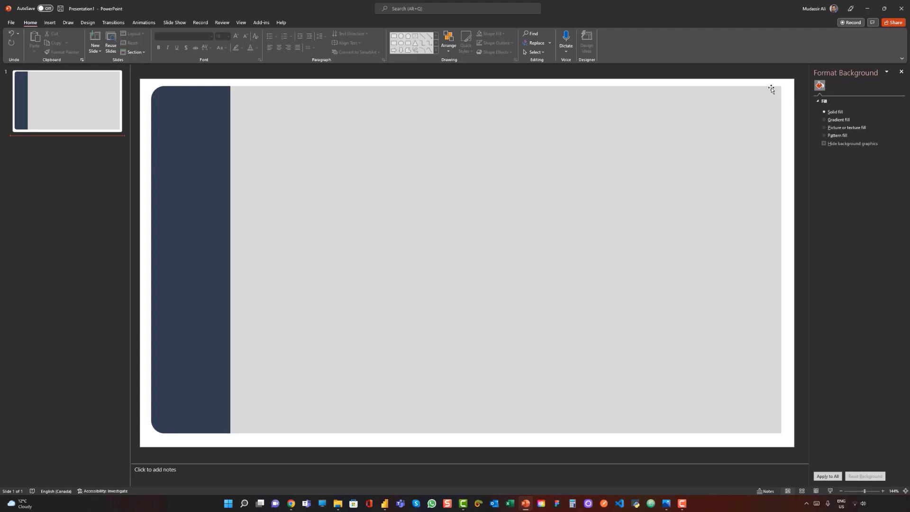
pyautogui.click(633, 165)
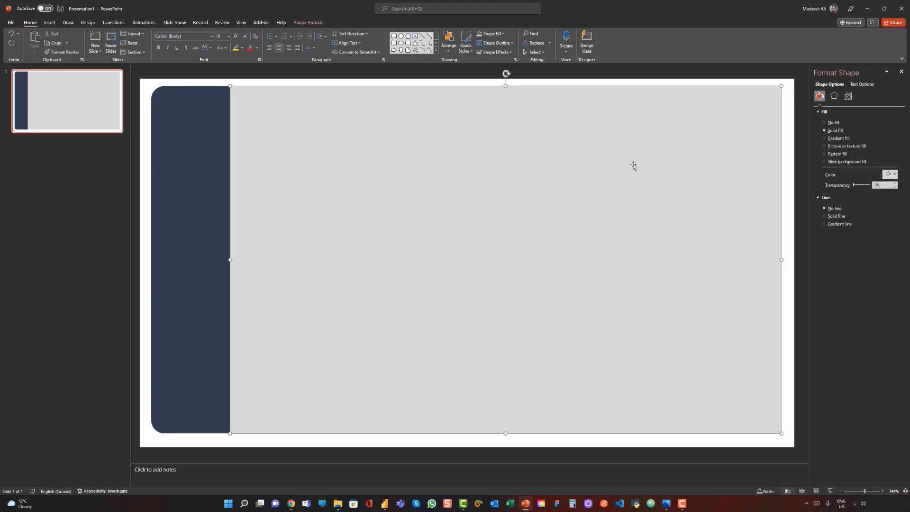
# Delete the grey rectangle and draw a Rounded Rectangle filling the area beside the navy bar.
pyautogui.press('Delete')
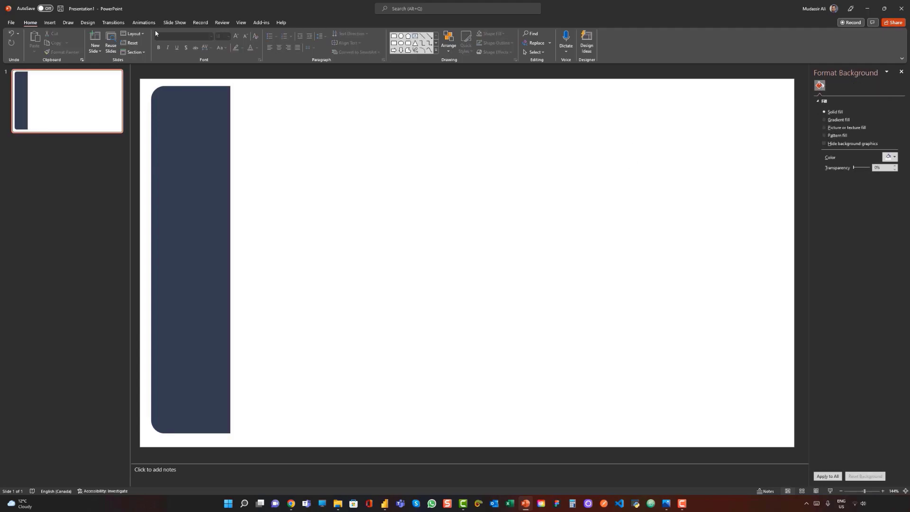
pyautogui.click(50, 22)
pyautogui.click(138, 42)
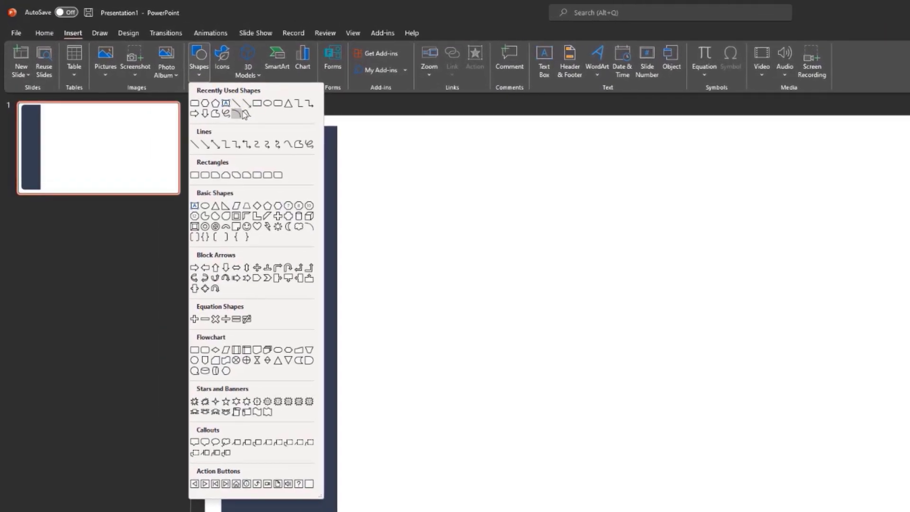
pyautogui.click(277, 104)
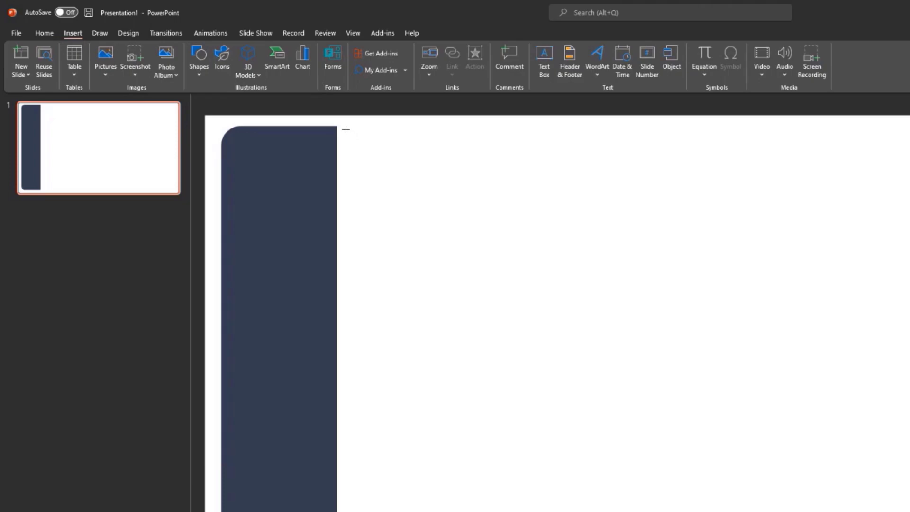
pyautogui.moveTo(336, 127); pyautogui.dragTo(739, 436)
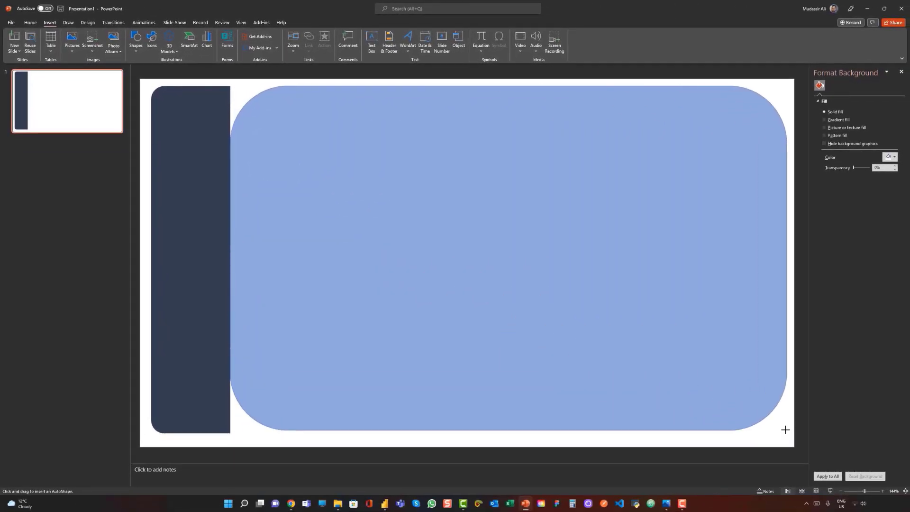
pyautogui.moveTo(739, 436); pyautogui.dragTo(783, 432)
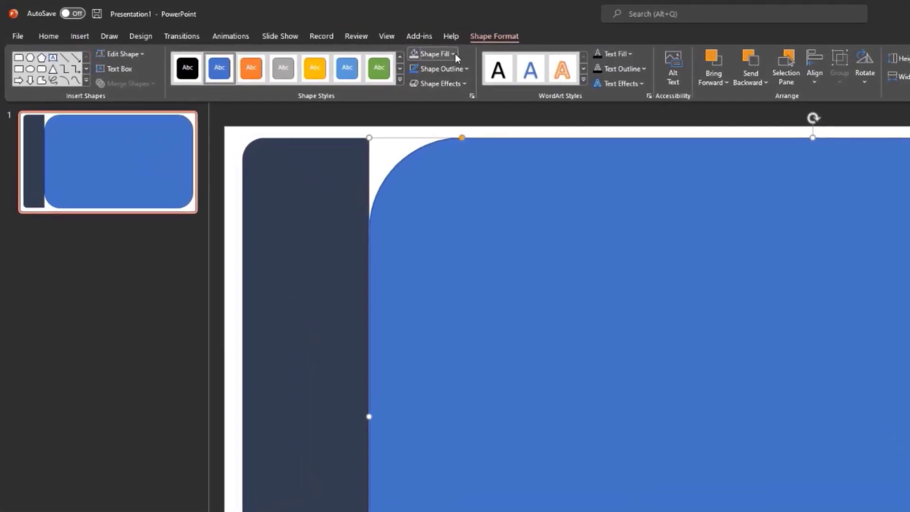
# Give the rounded rectangle a light grey fill and shift it slightly left over the navy bar.
pyautogui.click(455, 53)
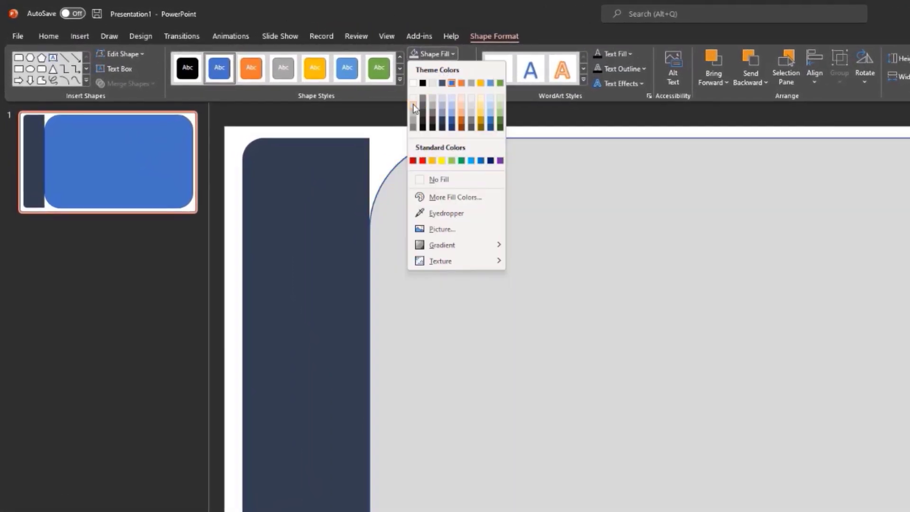
pyautogui.click(419, 105)
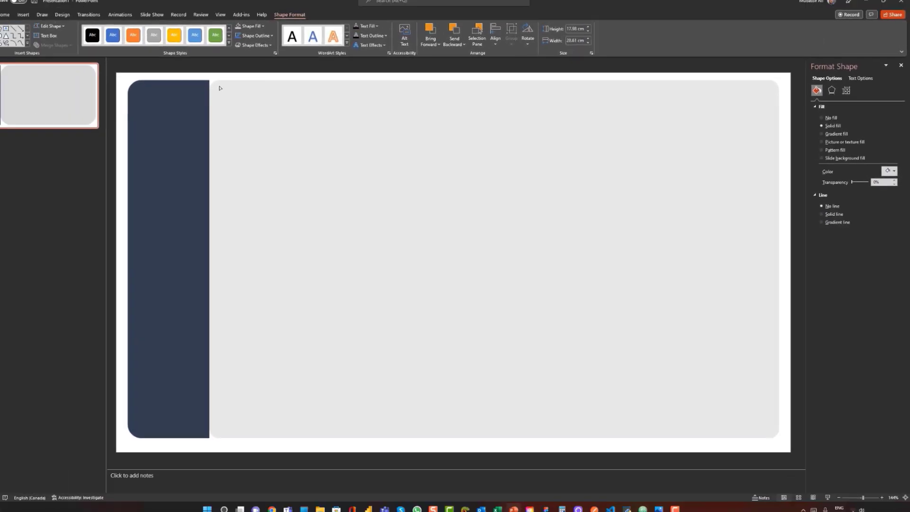
pyautogui.moveTo(492, 163); pyautogui.dragTo(473, 164)
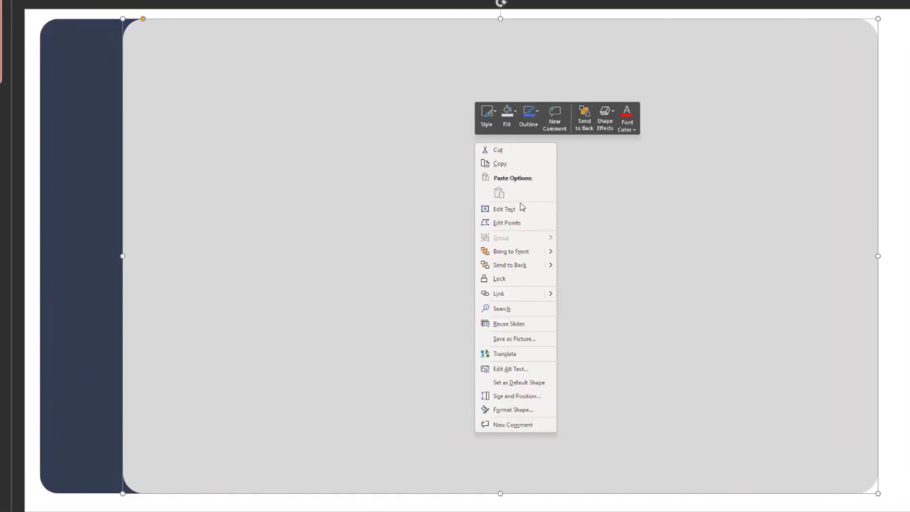
# Send the grey rounded rectangle to the back and widen it toward the right margin.
pyautogui.click(525, 270)
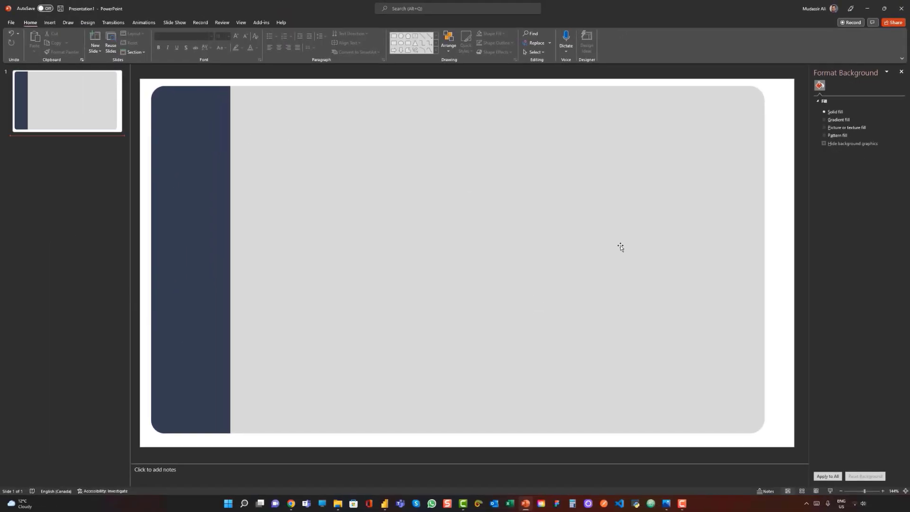
pyautogui.click(622, 247)
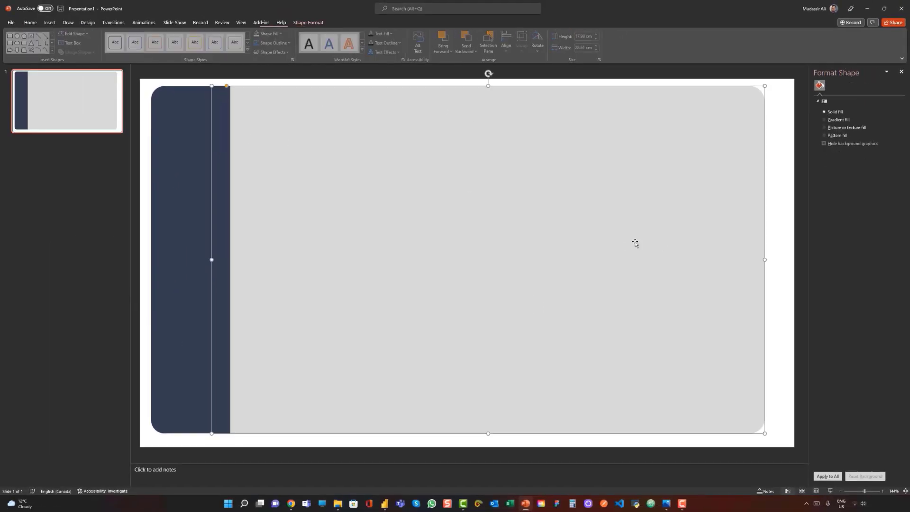
pyautogui.moveTo(766, 259); pyautogui.dragTo(779, 265)
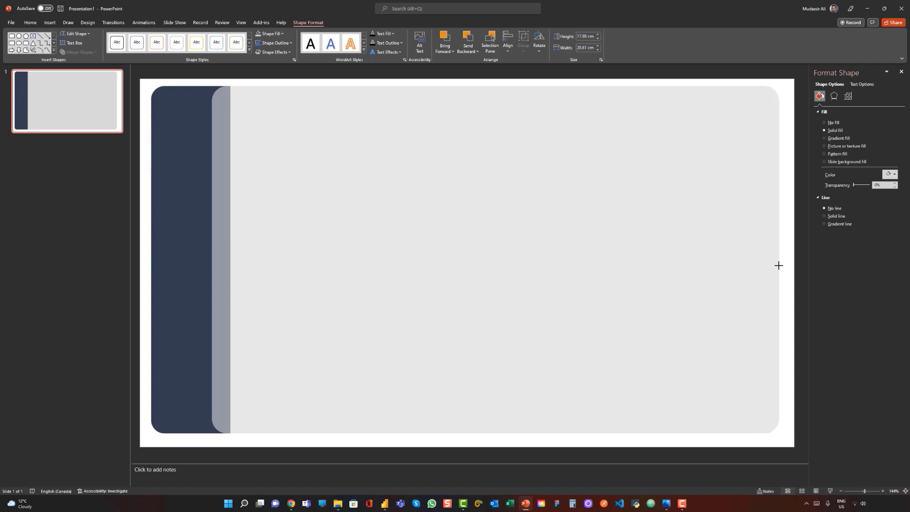
pyautogui.moveTo(778, 265); pyautogui.dragTo(780, 265)
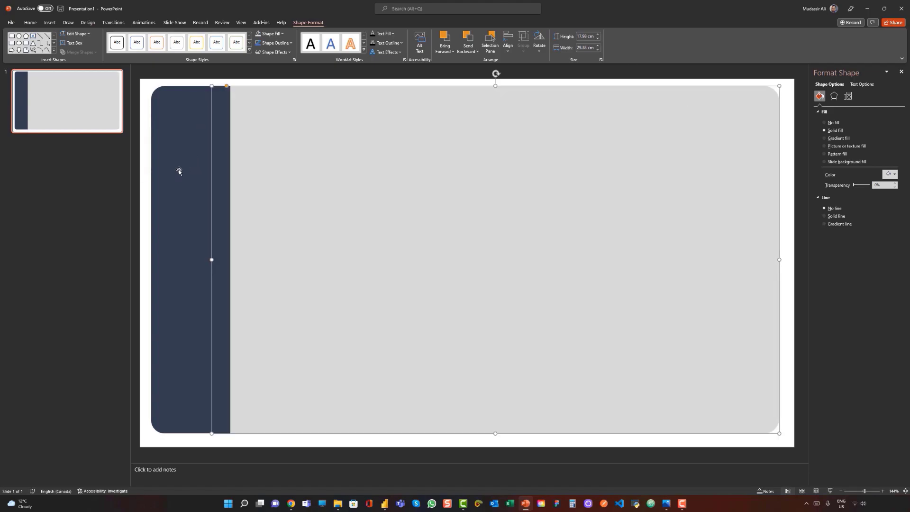
pyautogui.click(88, 204)
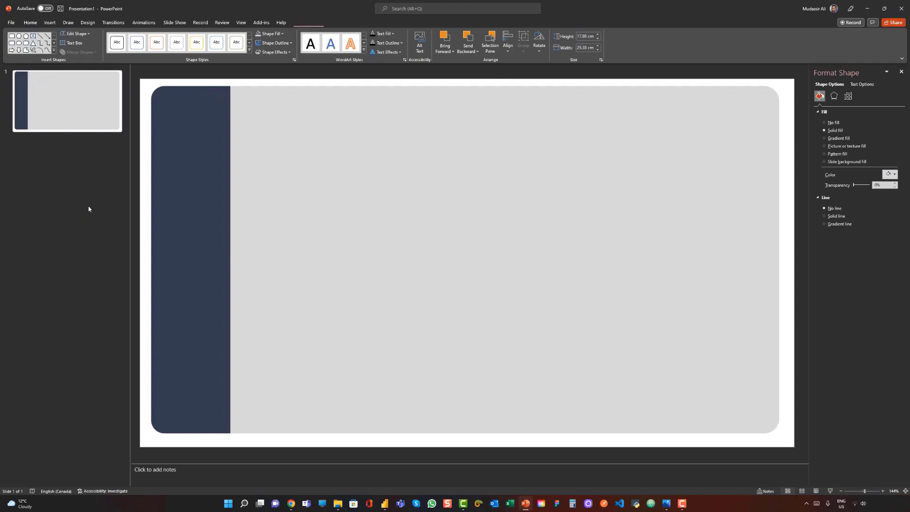
# Select the navy pane and the grey rounded rectangle together.
pyautogui.click(199, 228)
pyautogui.keyDown('shift'); pyautogui.click(429, 213); pyautogui.keyUp('shift')
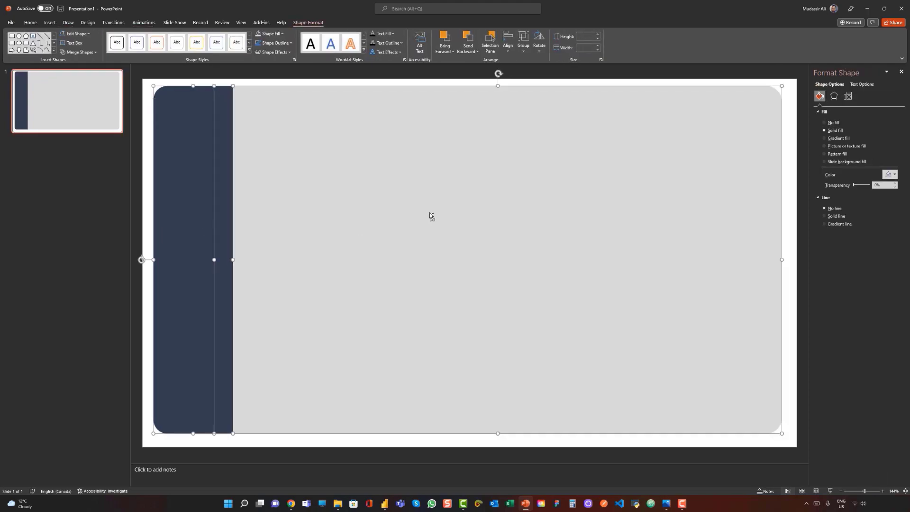
pyautogui.click(94, 248)
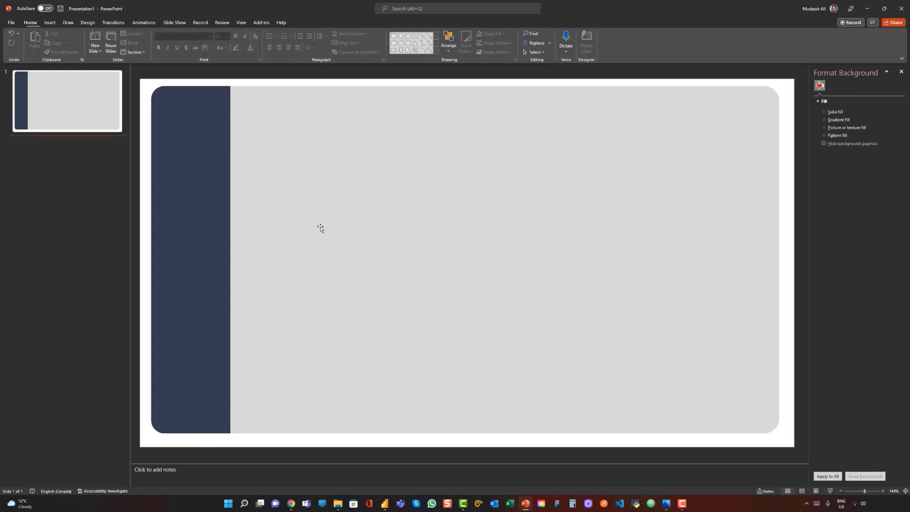